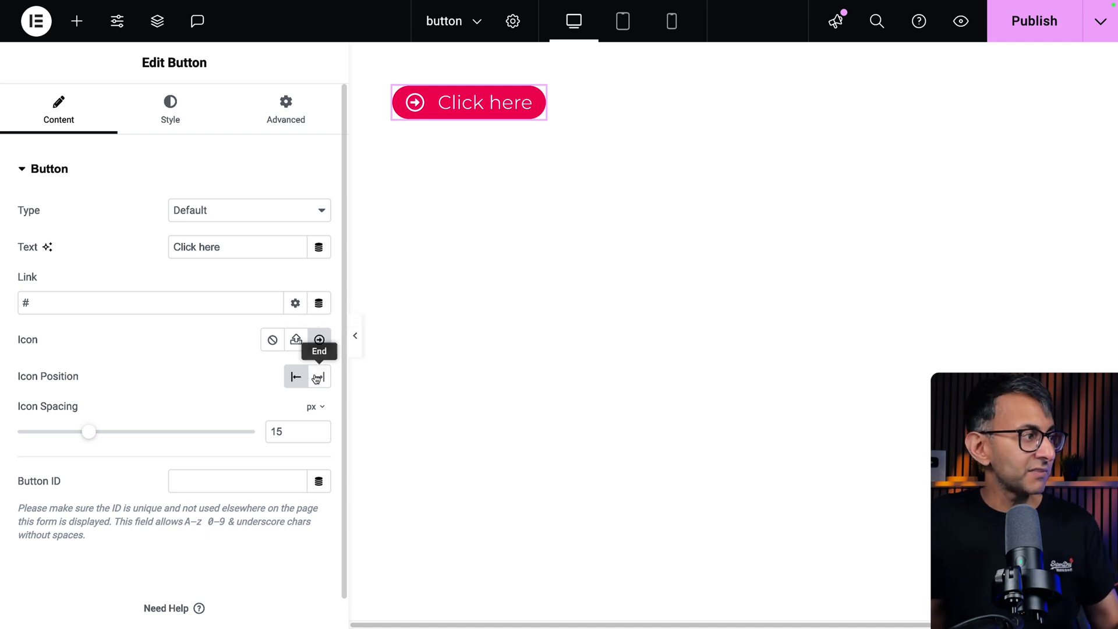
# Check the button's hover colour in its Style settings
pyautogui.click(174, 119)
pyautogui.scroll(-2, 262, 269)
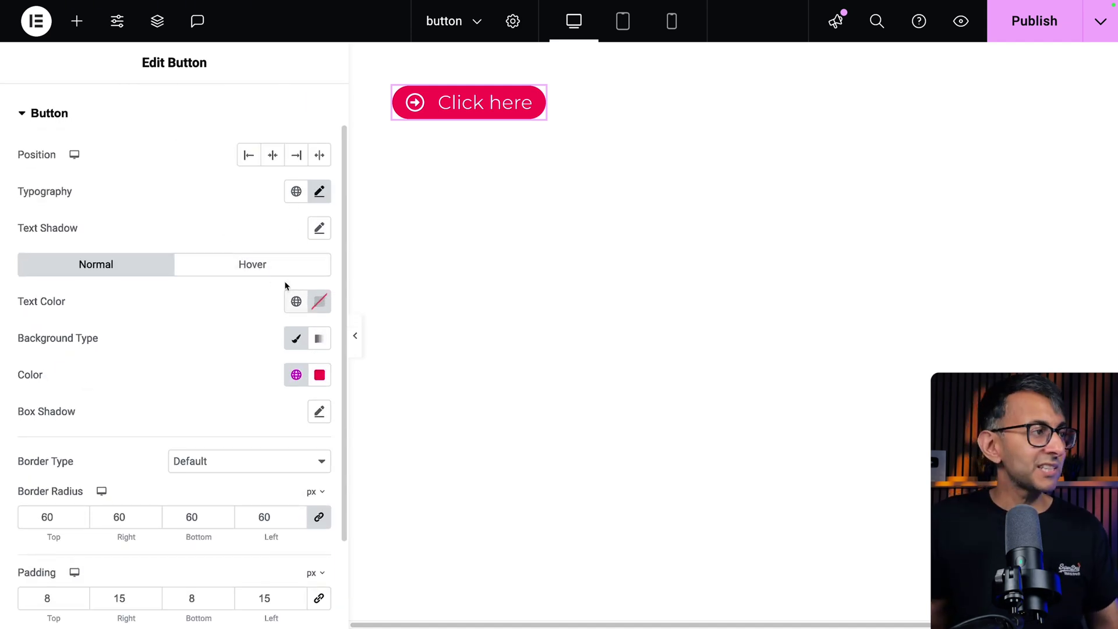
pyautogui.click(262, 267)
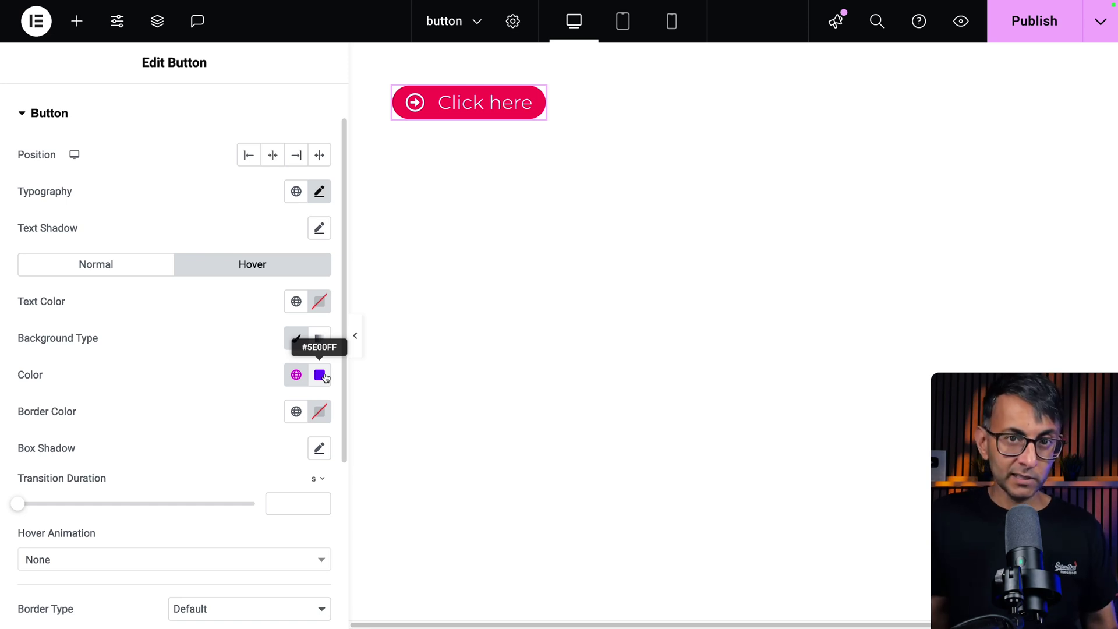
# Show the button's Advanced settings down to the CSS class reloop-icon
pyautogui.scroll(2, 303, 174)
pyautogui.click(285, 109)
pyautogui.scroll(-4, 275, 335)
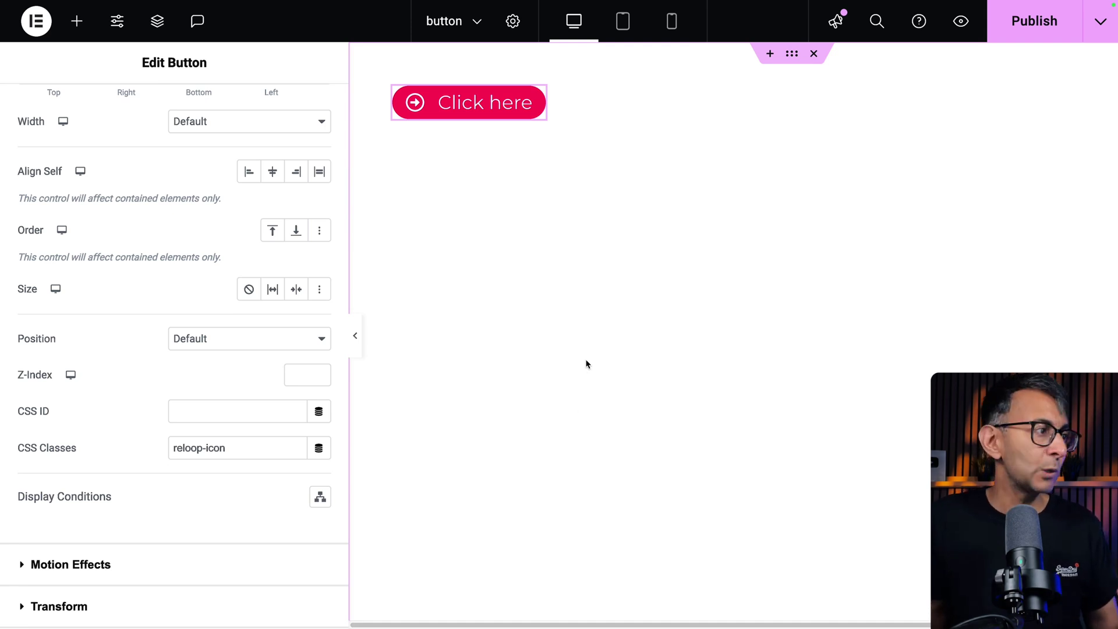
# Expand the button's Custom CSS and widen the editing panel so the code fits
pyautogui.scroll(-6, 250, 414)
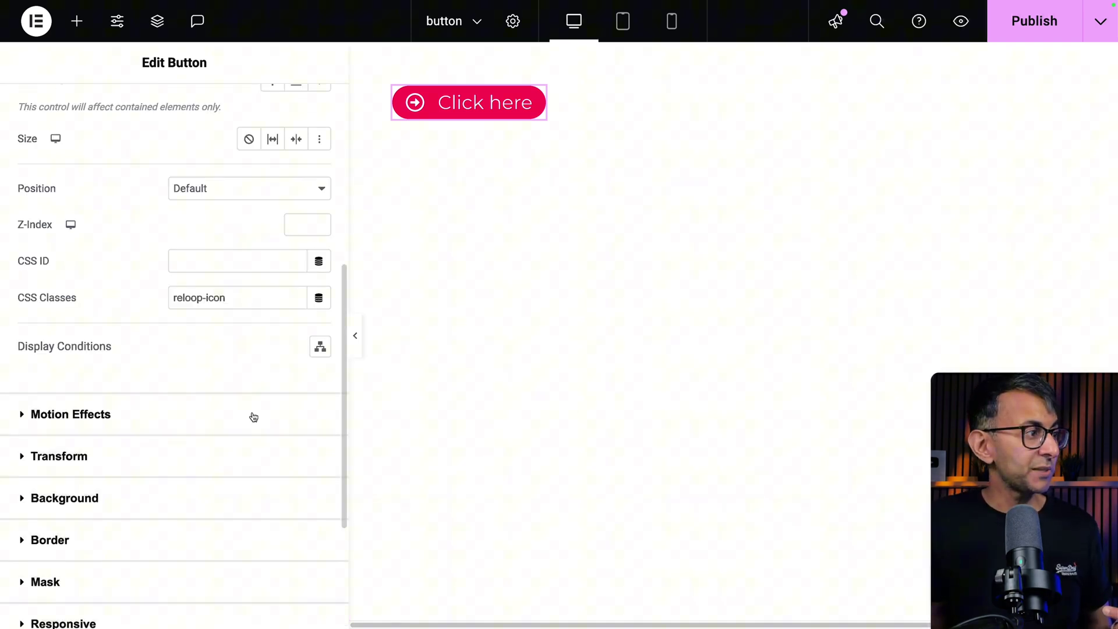
pyautogui.click(175, 501)
pyautogui.scroll(-6, 245, 408)
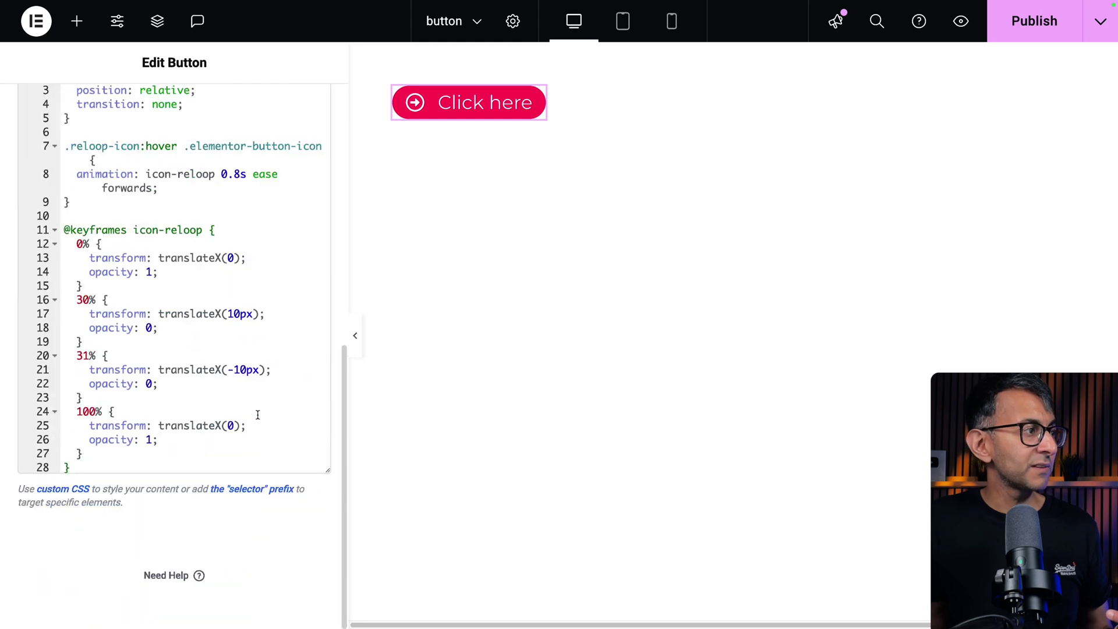
pyautogui.scroll(3, 257, 415)
pyautogui.moveTo(350, 320); pyautogui.dragTo(438, 318)
pyautogui.scroll(-1, 293, 413)
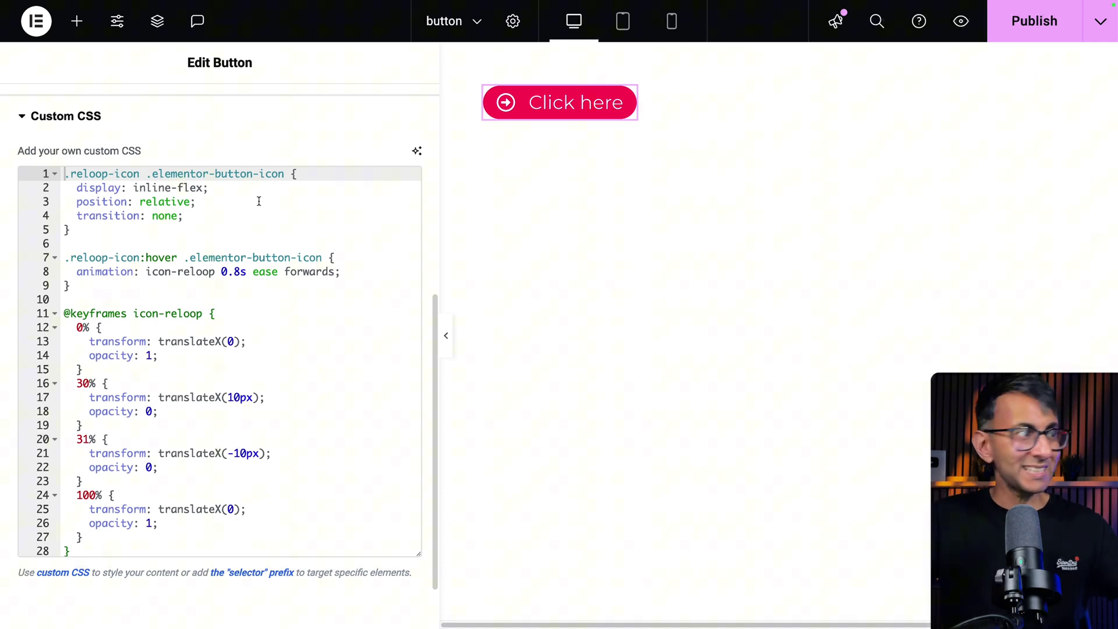
# Walk through the icon-reloop keyframes, highlighting the 0% keyframe and the 30% translate
pyautogui.click(311, 313)
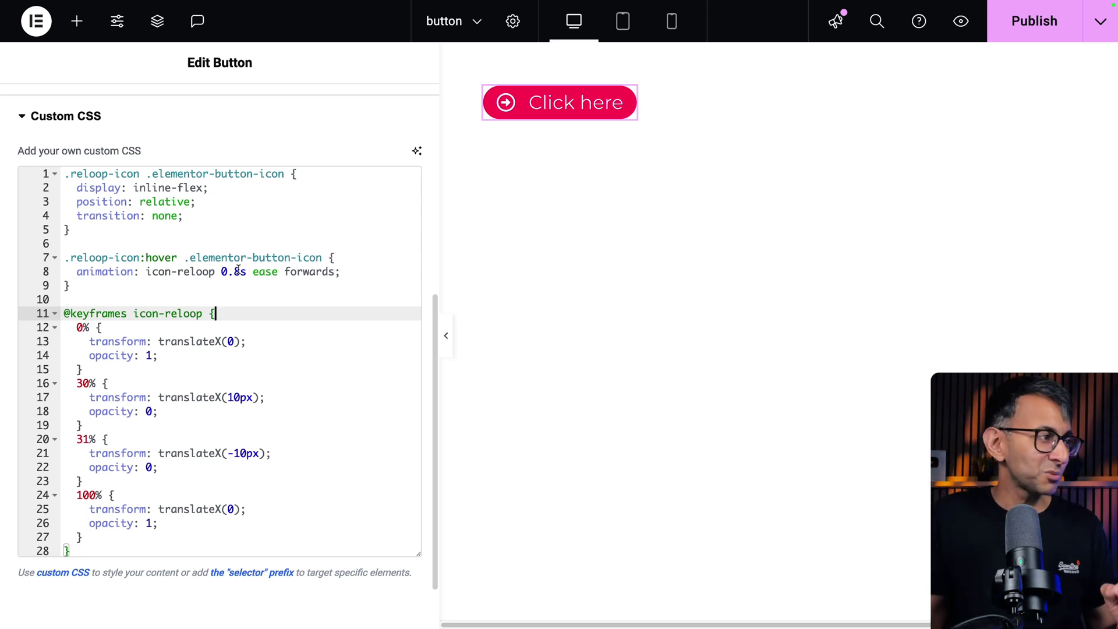
pyautogui.click(277, 326)
pyautogui.click(344, 398)
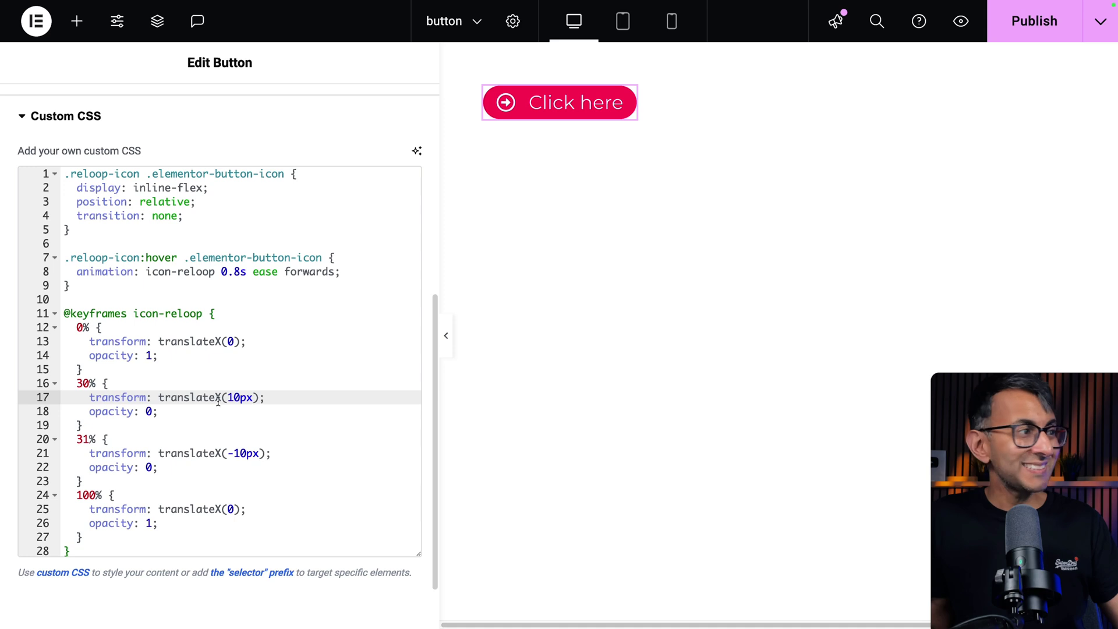
pyautogui.moveTo(527, 114)
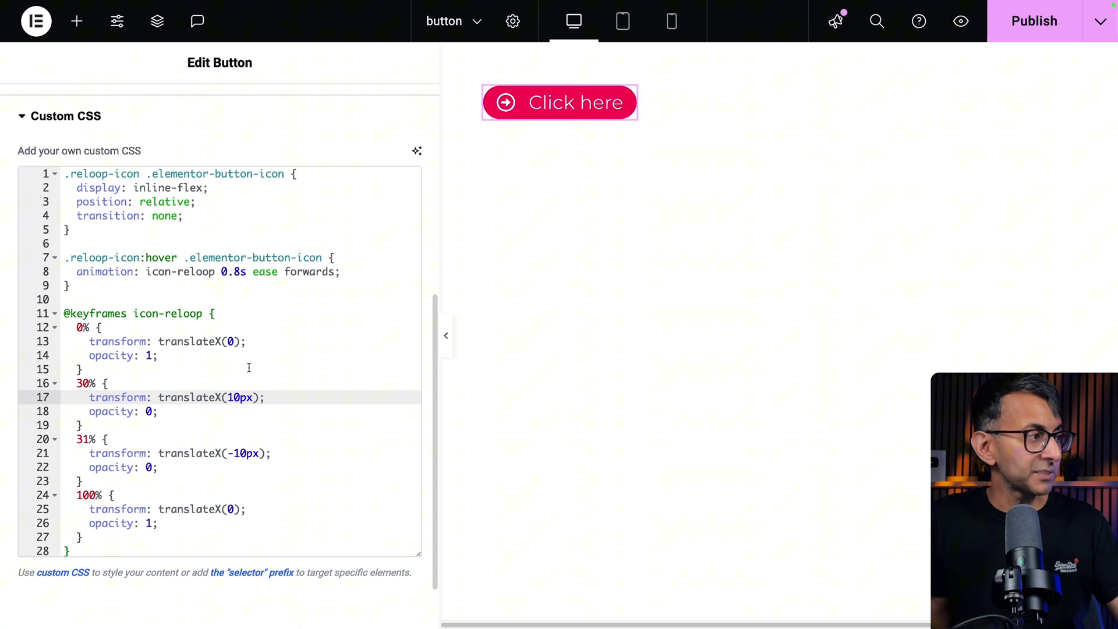
pyautogui.click(226, 400)
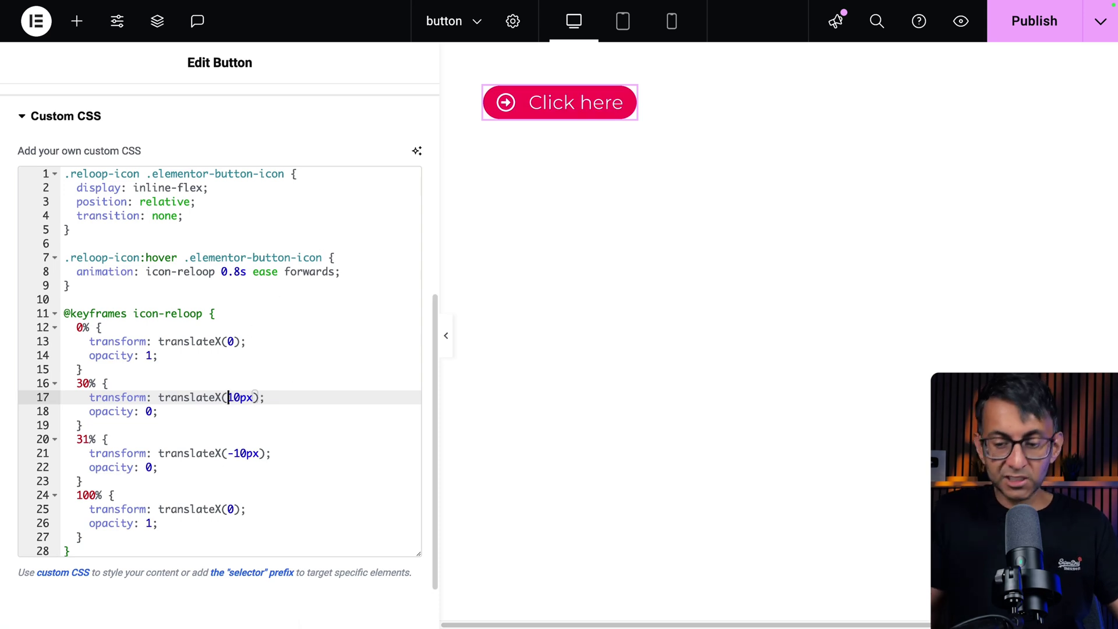
pyautogui.write('-')
pyautogui.press('Escape')
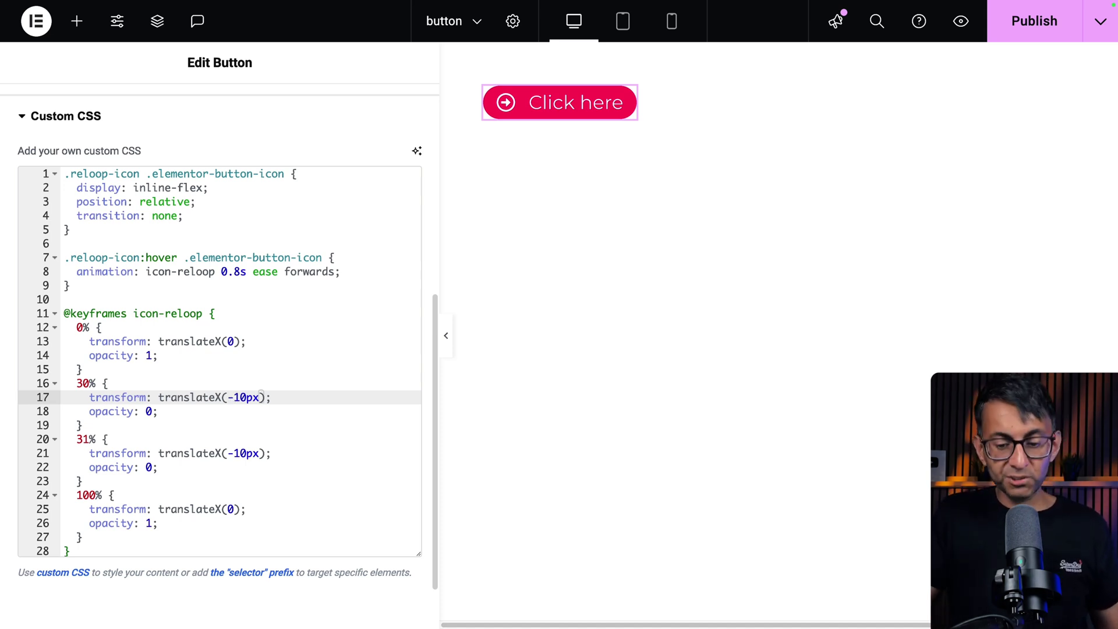
pyautogui.press('Delete')
pyautogui.click(218, 395)
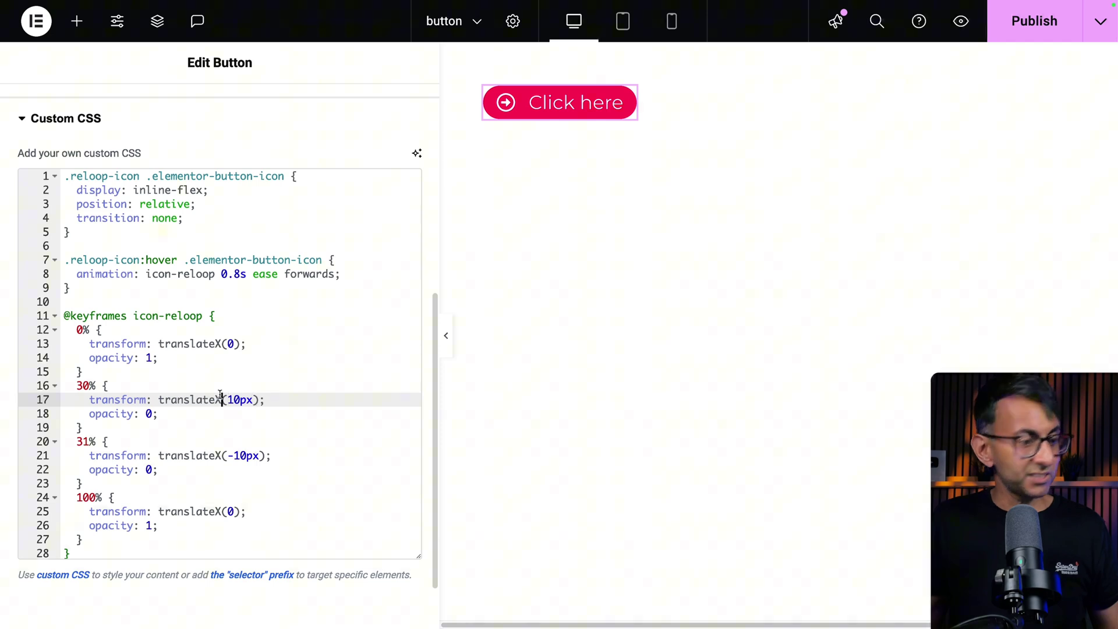
pyautogui.press('BackSpace')
pyautogui.write('Y')
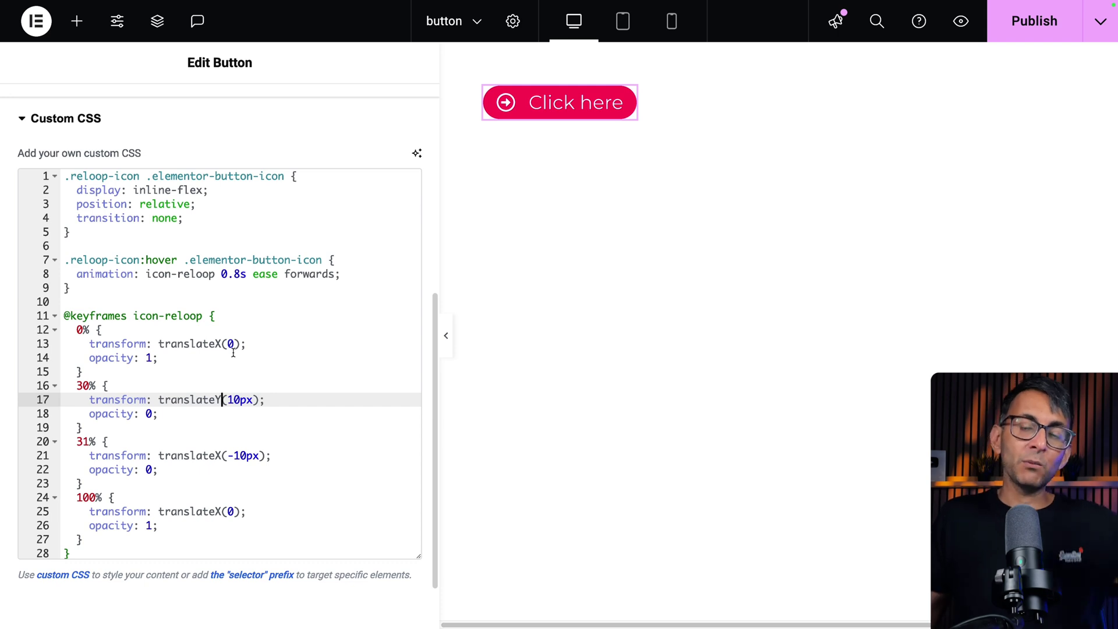
pyautogui.press('BackSpace')
pyautogui.write('X')
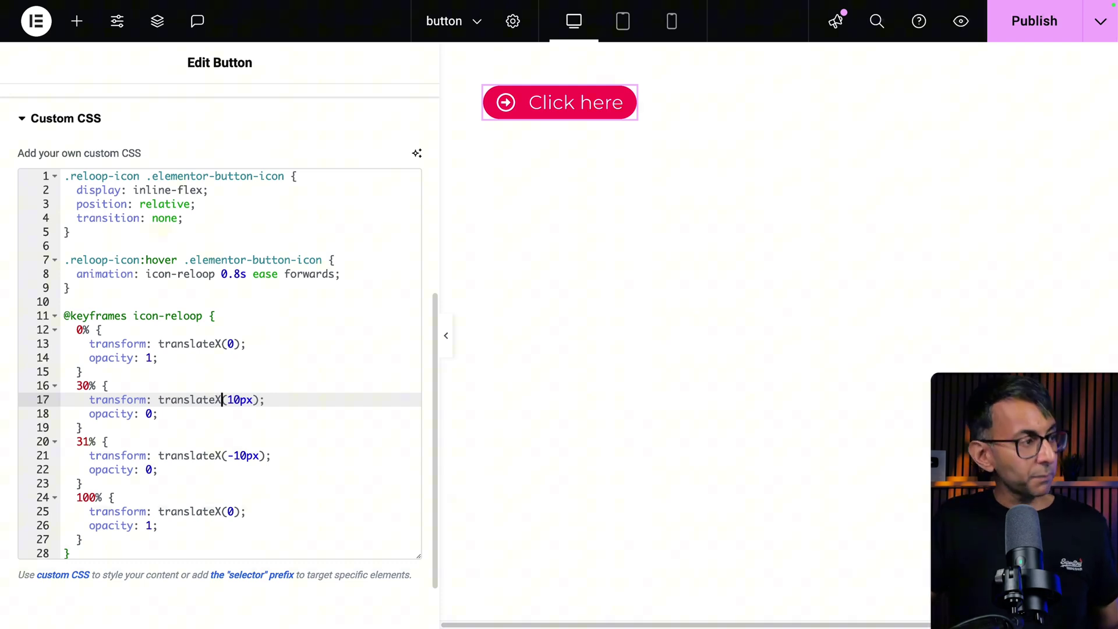
pyautogui.click(271, 456)
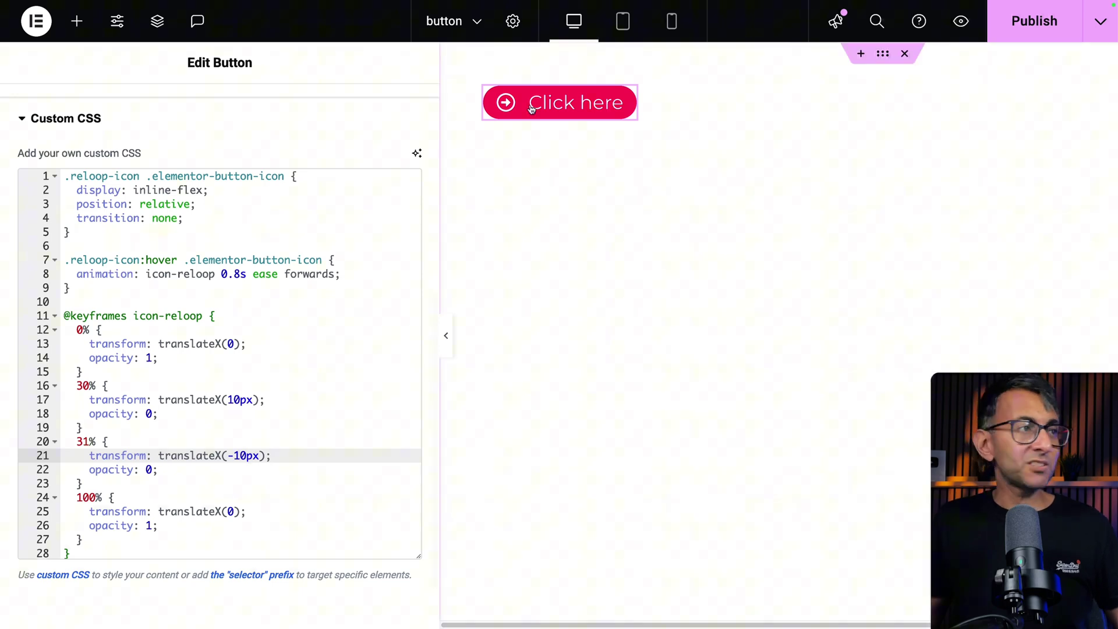
pyautogui.click(229, 455)
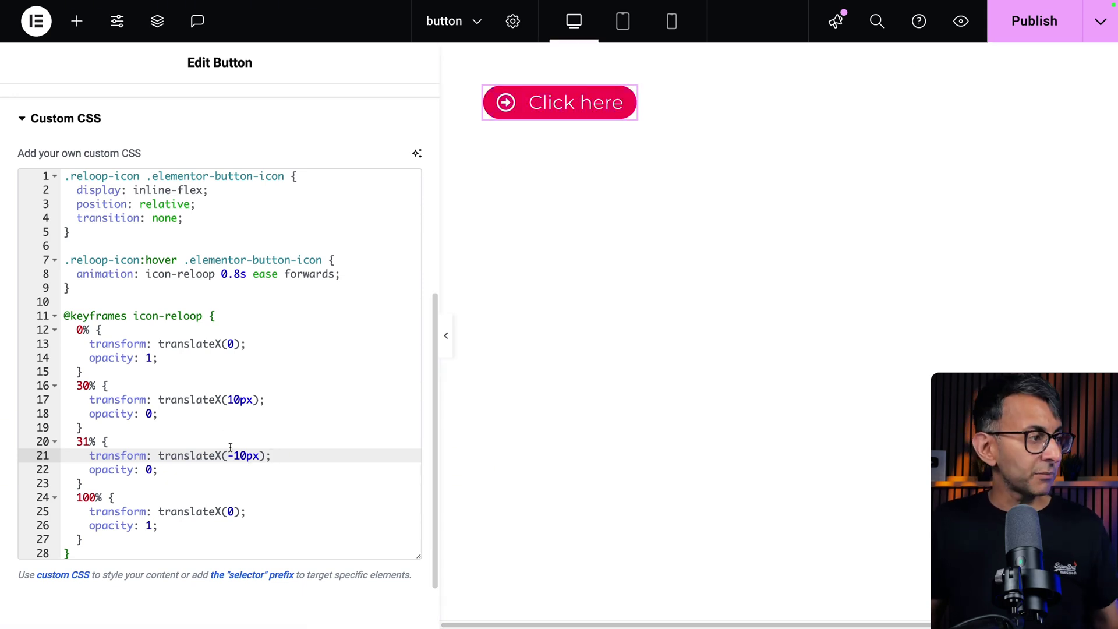
pyautogui.press('Delete')
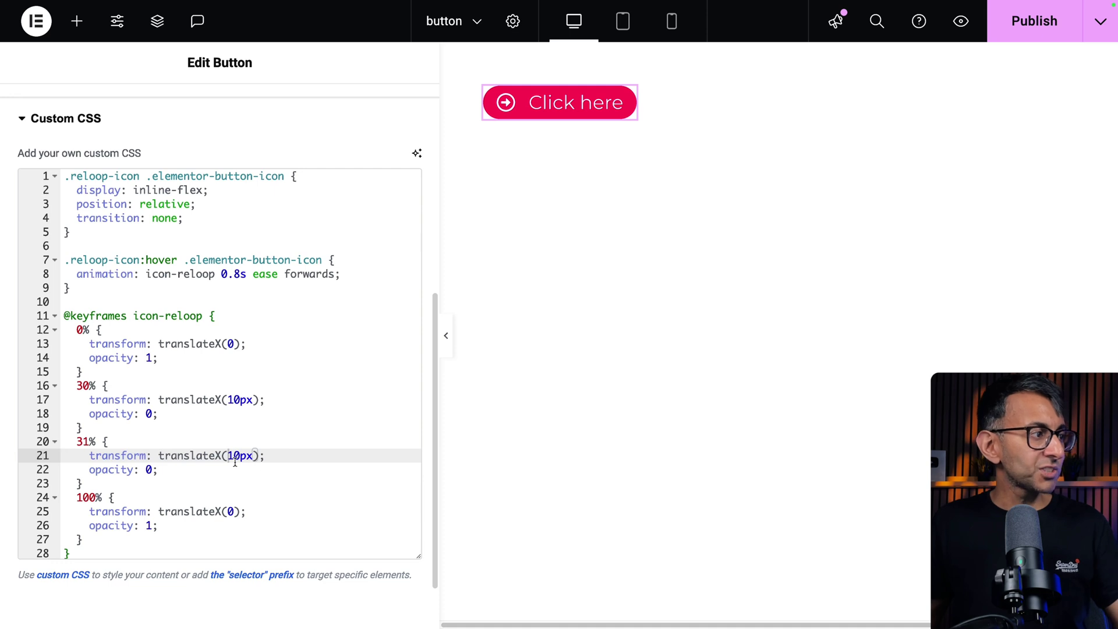
pyautogui.write('-')
pyautogui.press('Left')
pyautogui.press('Left')
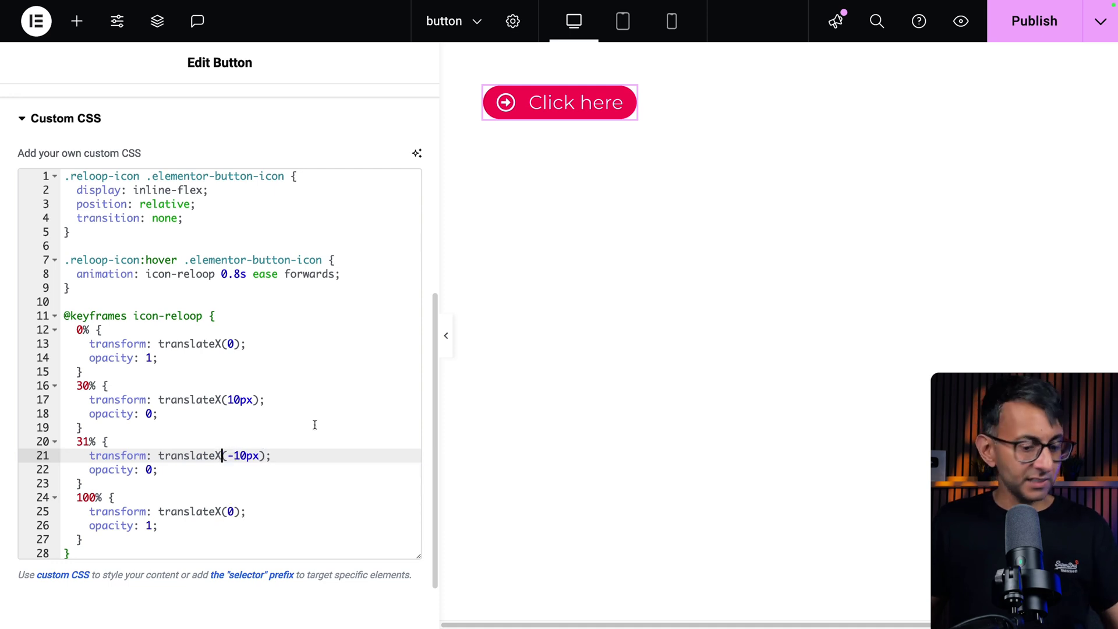
pyautogui.press('BackSpace')
pyautogui.write('Y')
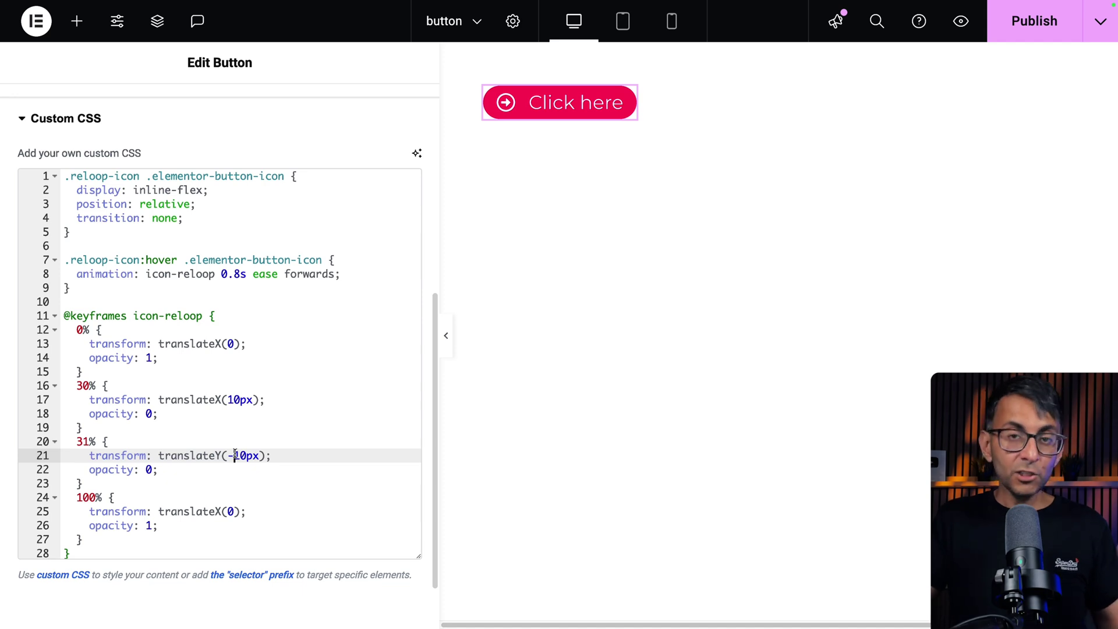
pyautogui.press('BackSpace')
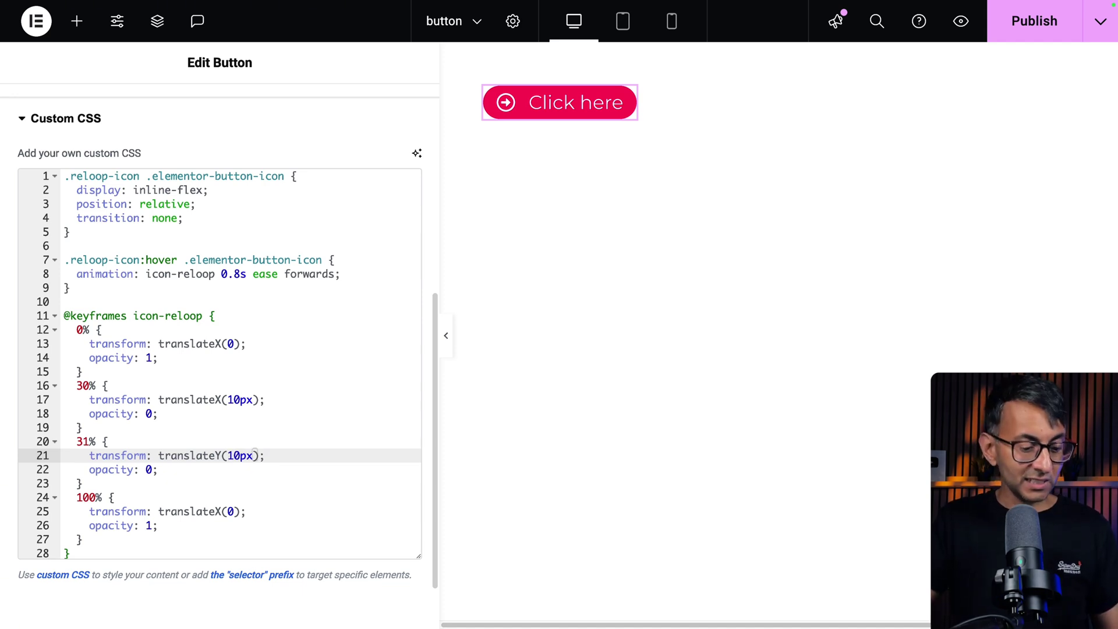
pyautogui.write('X')
pyautogui.click(280, 407)
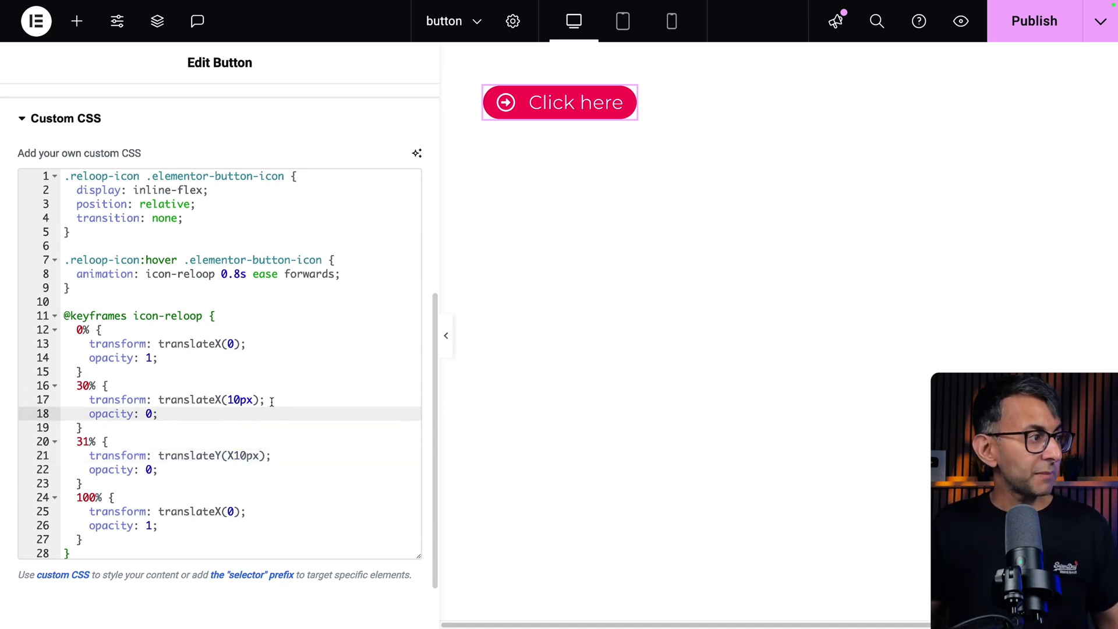
pyautogui.moveTo(272, 402); pyautogui.dragTo(83, 401)
pyautogui.click(273, 398)
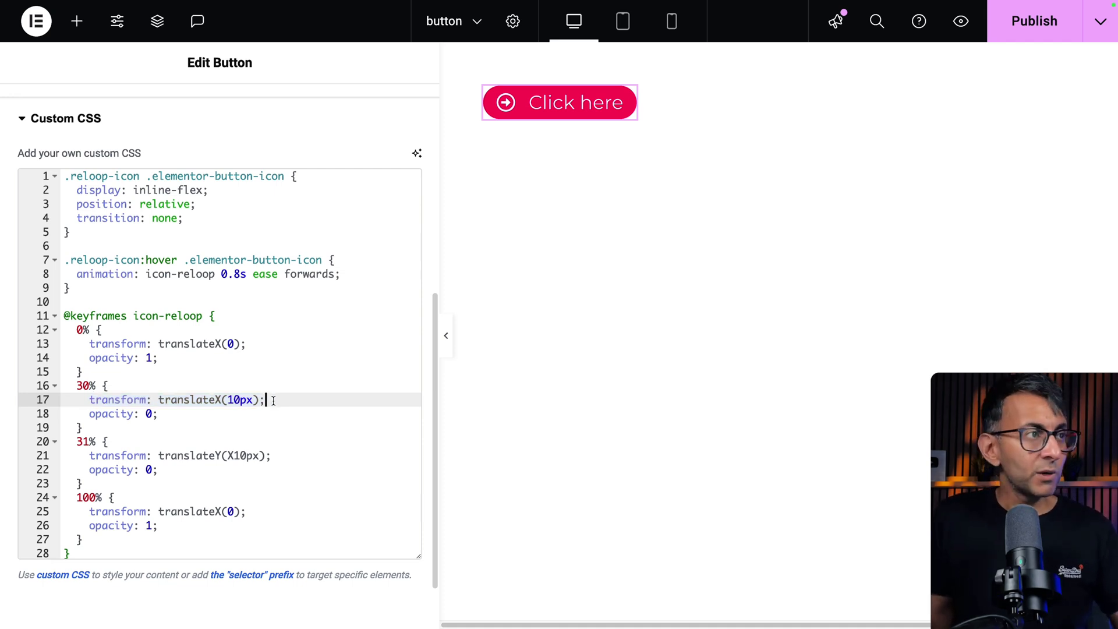
pyautogui.write('-')
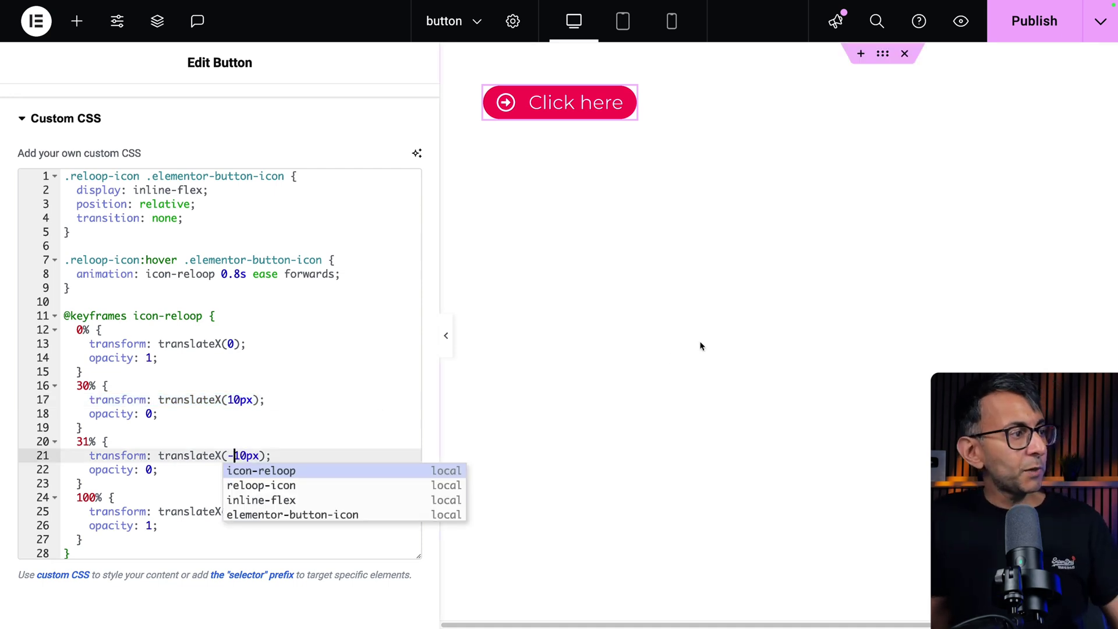
pyautogui.press('Escape')
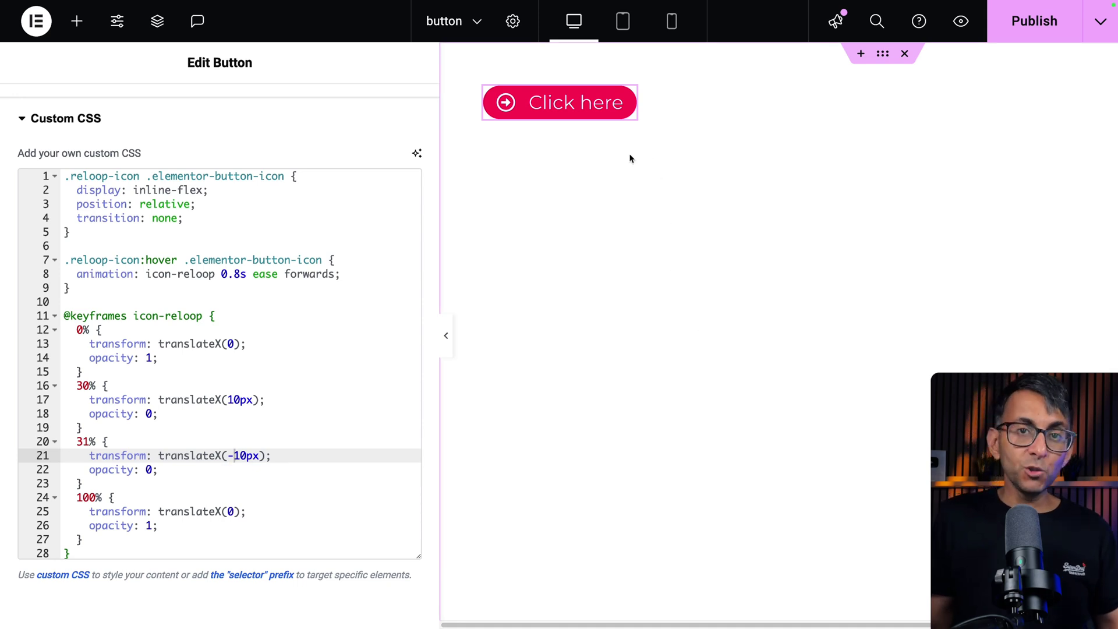
pyautogui.moveTo(586, 106)
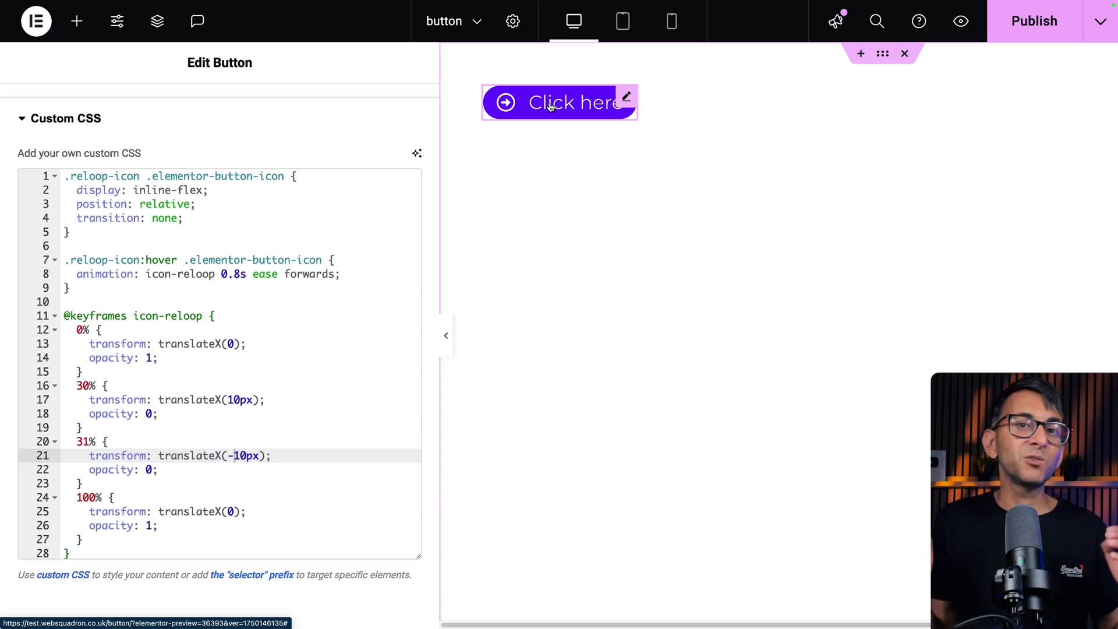
pyautogui.click(283, 338)
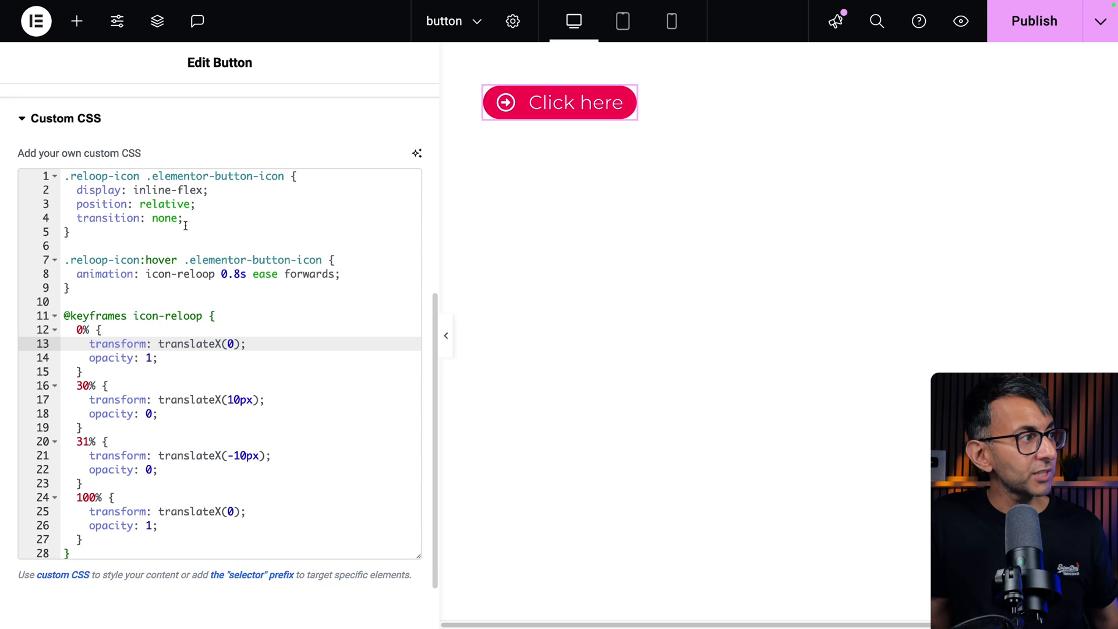